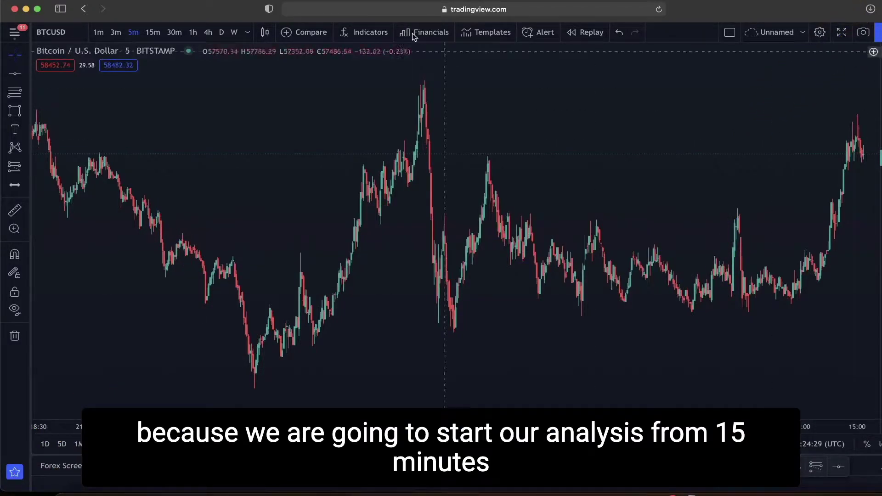
# Switch the BTCUSD chart's interval from 5m to 15m.
pyautogui.click(162, 35)
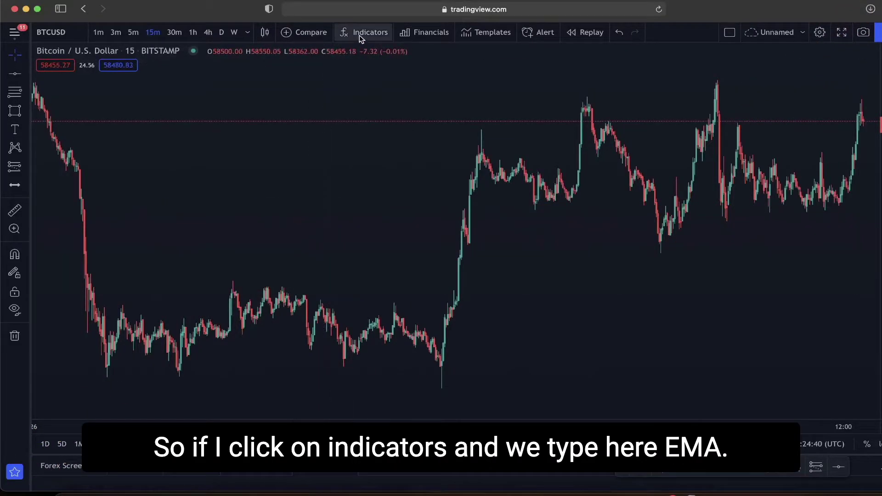
# Add a Moving Average Exponential with Length 50 and a yellow line.
pyautogui.click(359, 35)
pyautogui.write('em')
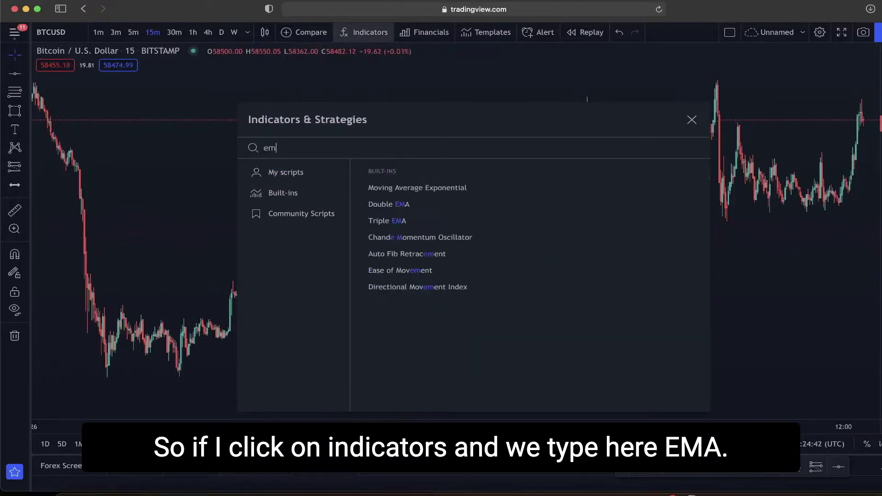
pyautogui.write('a')
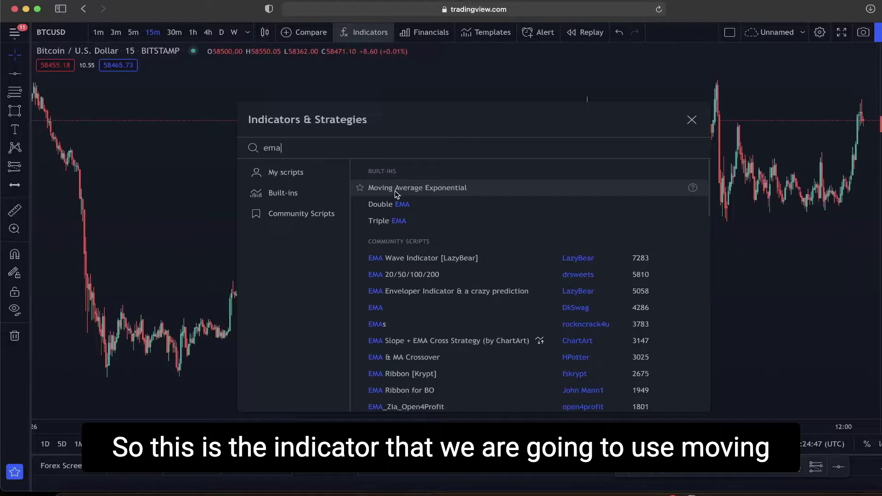
pyautogui.click(429, 189)
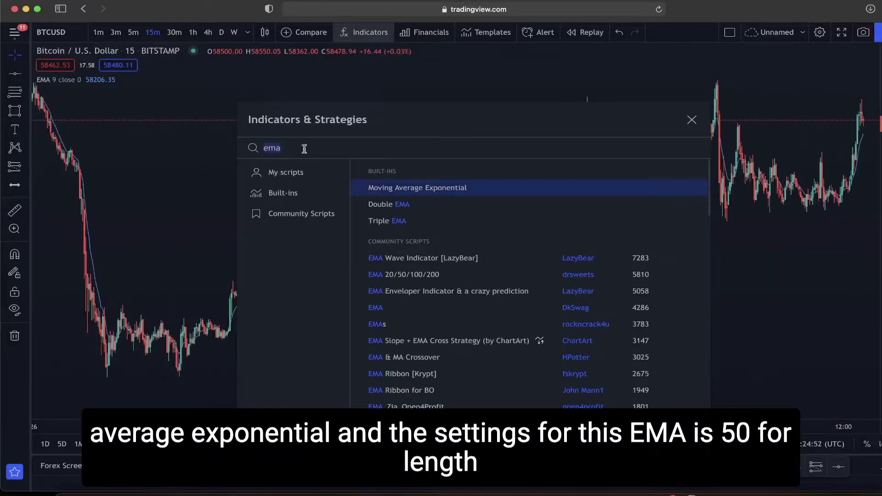
pyautogui.click(107, 80)
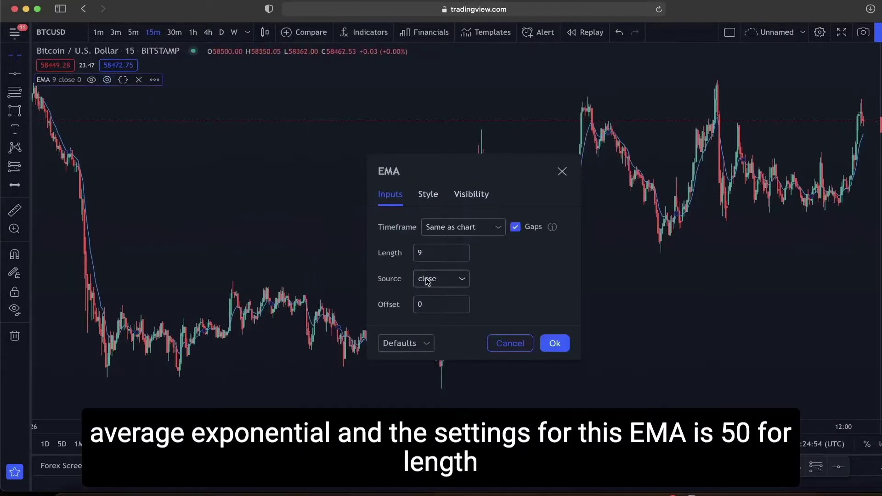
pyautogui.click(441, 256)
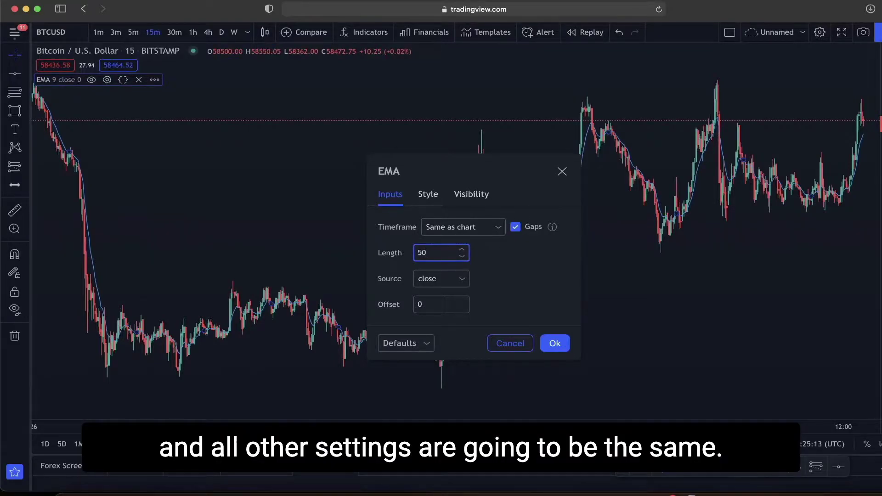
pyautogui.click(429, 194)
pyautogui.click(430, 228)
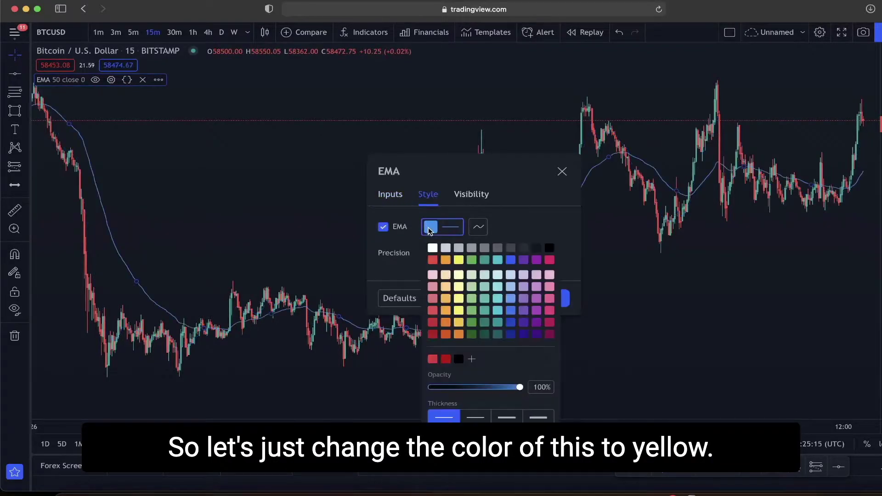
pyautogui.click(458, 260)
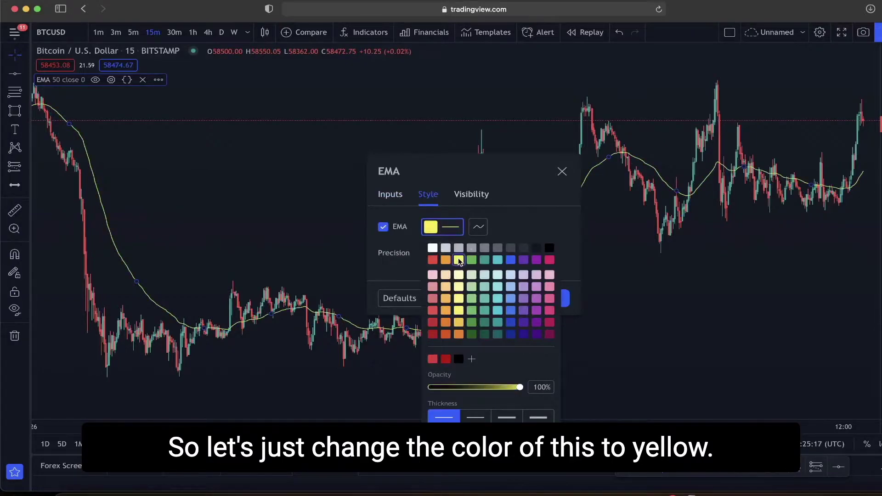
pyautogui.click(566, 297)
pyautogui.click(561, 297)
pyautogui.click(591, 284)
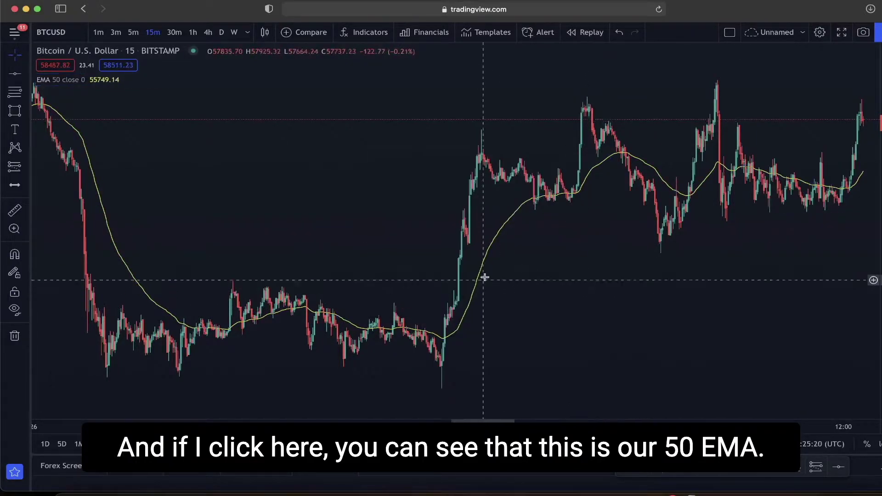
# Add a second Moving Average Exponential from the 'ema' indicator search.
pyautogui.click(370, 32)
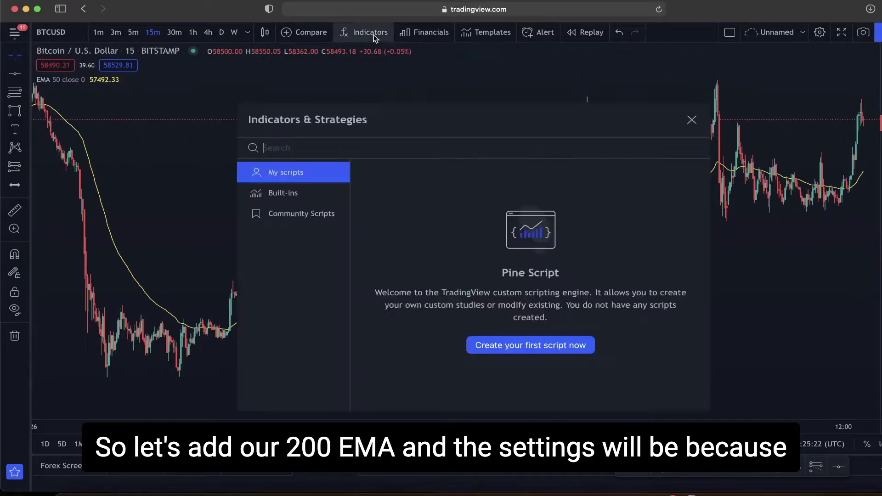
pyautogui.write('ema')
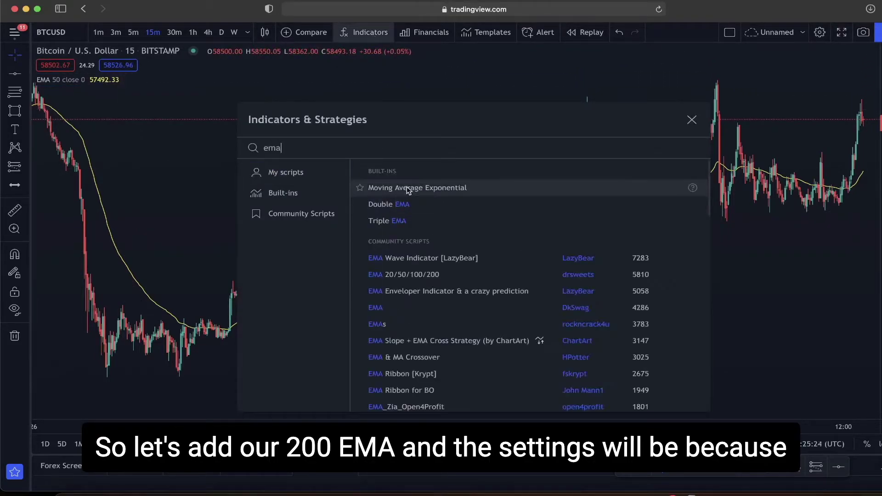
pyautogui.click(408, 189)
pyautogui.click(409, 189)
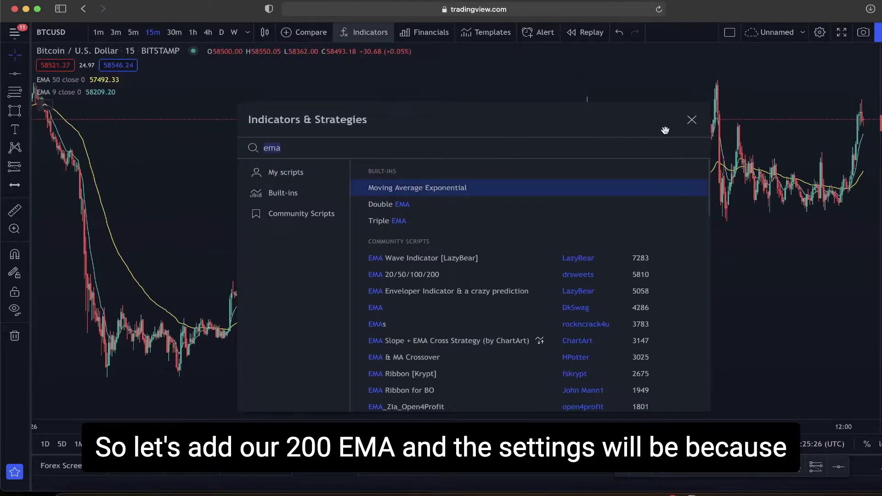
pyautogui.click(691, 120)
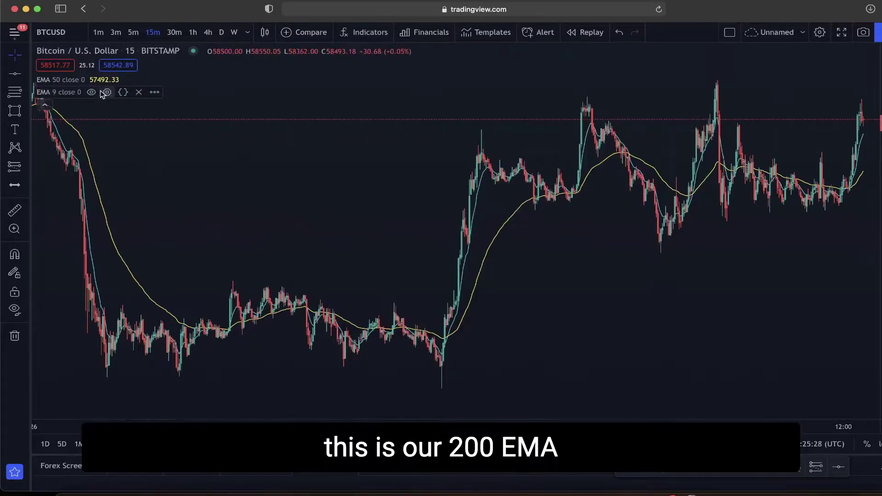
# Set the new EMA's Length to 200 and its line colour to purple.
pyautogui.click(104, 92)
pyautogui.click(402, 223)
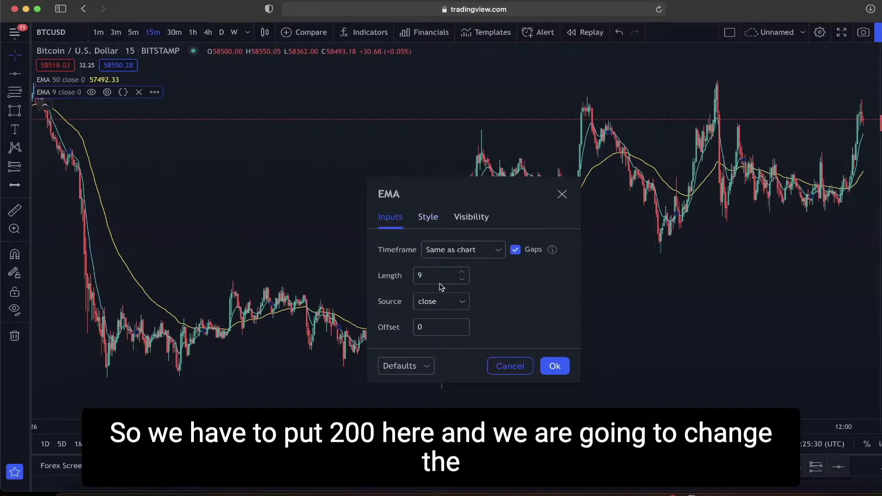
pyautogui.press('BackSpace')
pyautogui.write('200')
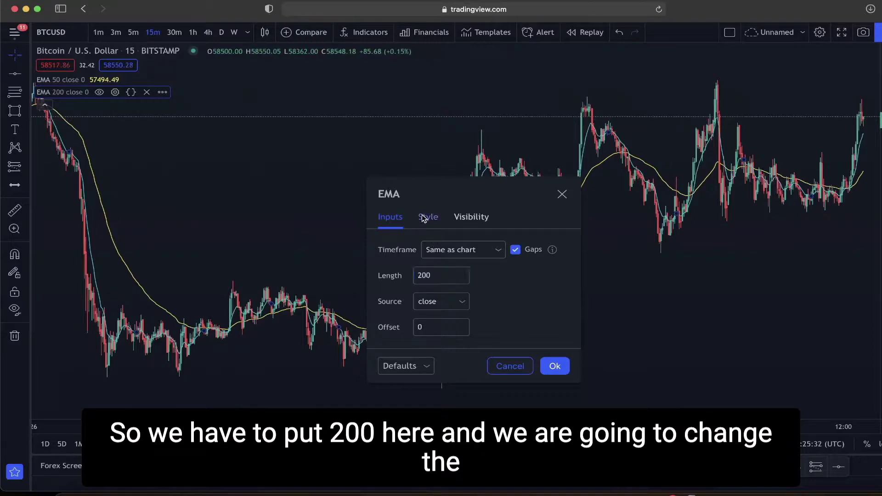
pyautogui.click(428, 217)
pyautogui.click(441, 251)
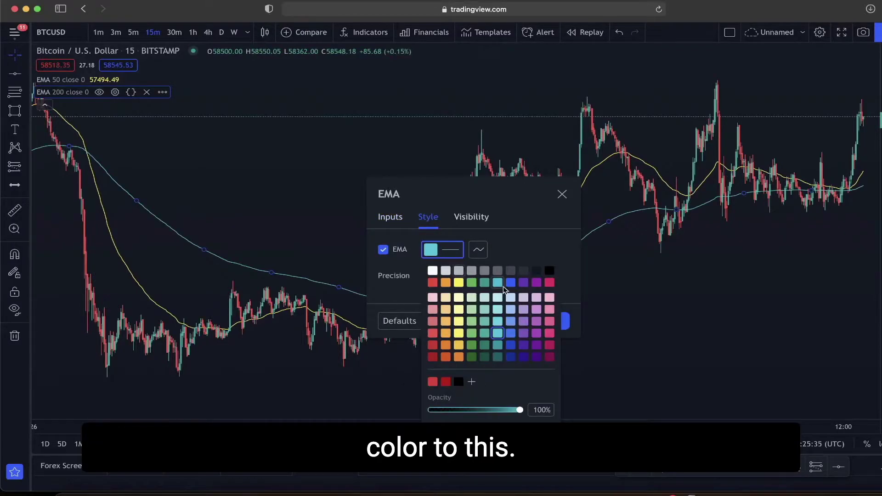
pyautogui.click(536, 283)
pyautogui.click(548, 220)
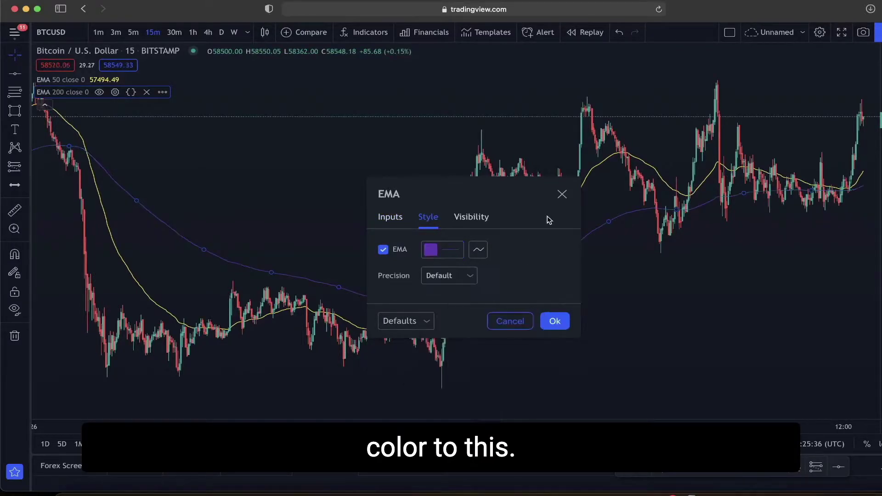
pyautogui.click(555, 322)
pyautogui.click(554, 327)
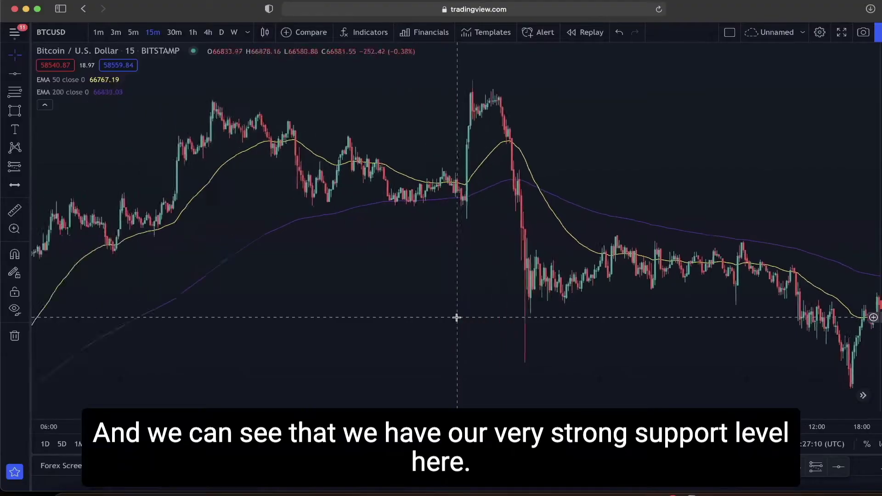
# Draw a rectangle along the support lows beneath the consolidation, then zoom the chart.
pyautogui.moveTo(244, 188); pyautogui.dragTo(798, 189)
pyautogui.click(798, 198)
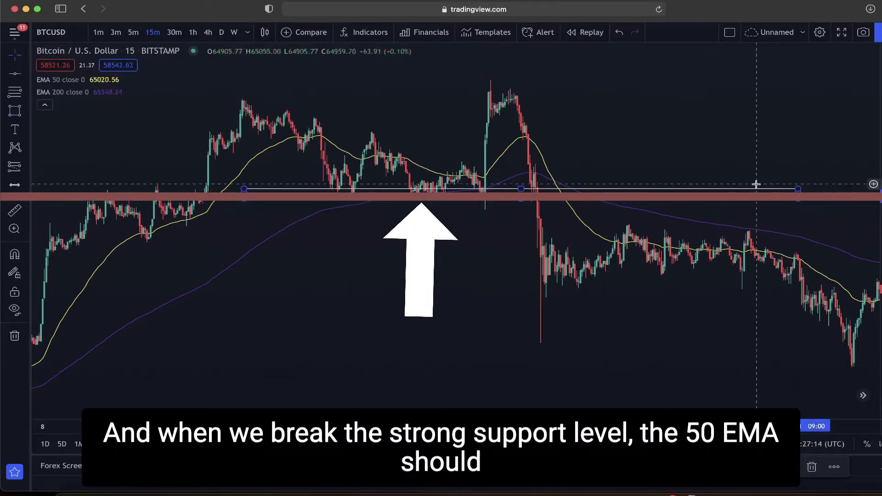
pyautogui.click(480, 183)
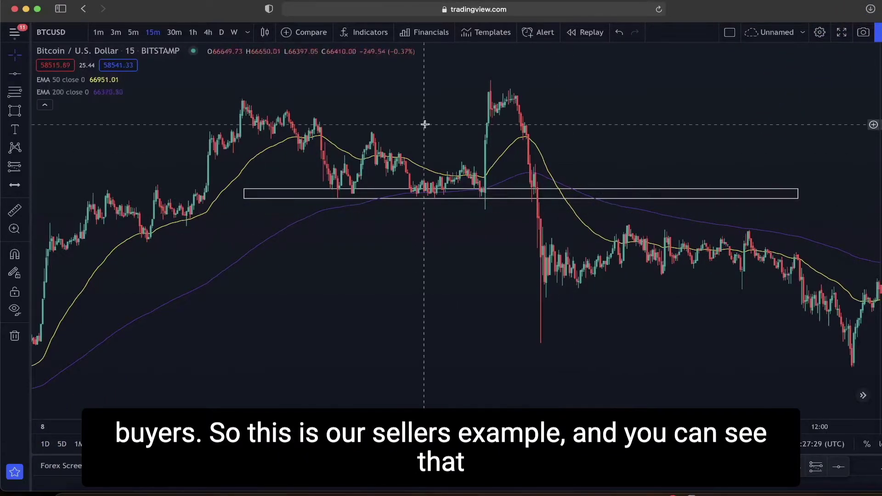
pyautogui.scroll(3, 554, 126)
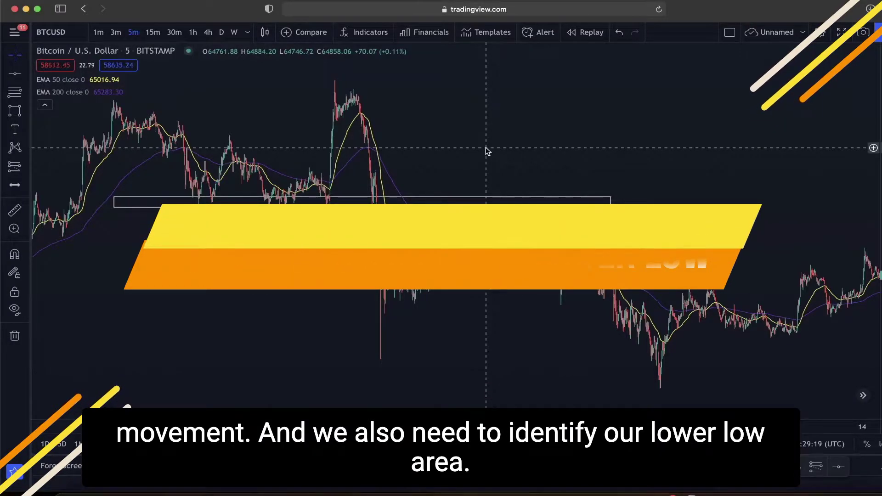
pyautogui.click(490, 200)
pyautogui.press('Delete')
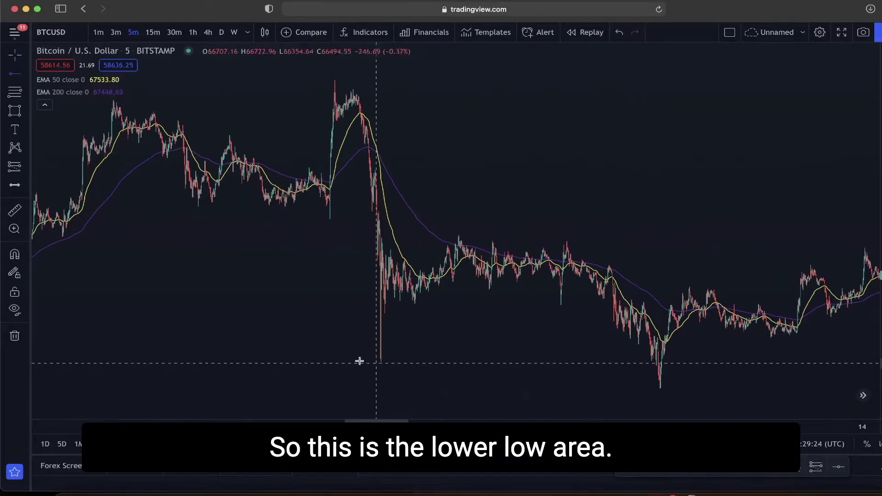
pyautogui.click(261, 363)
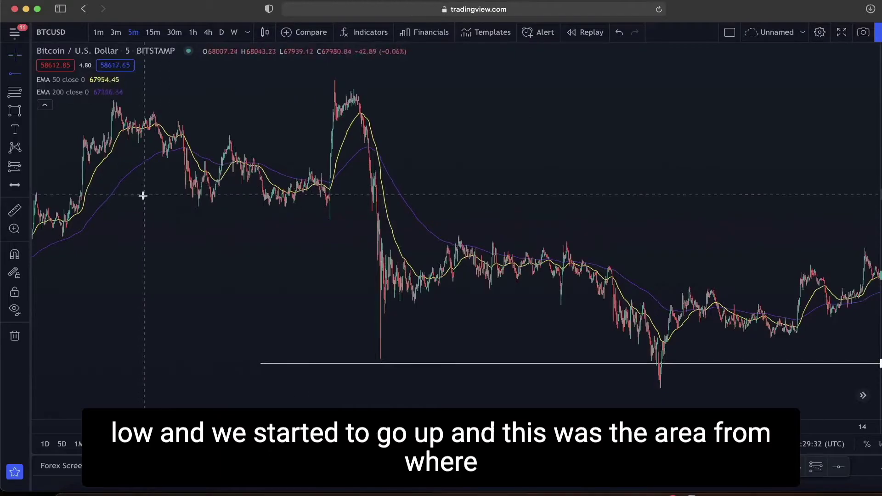
pyautogui.click(115, 205)
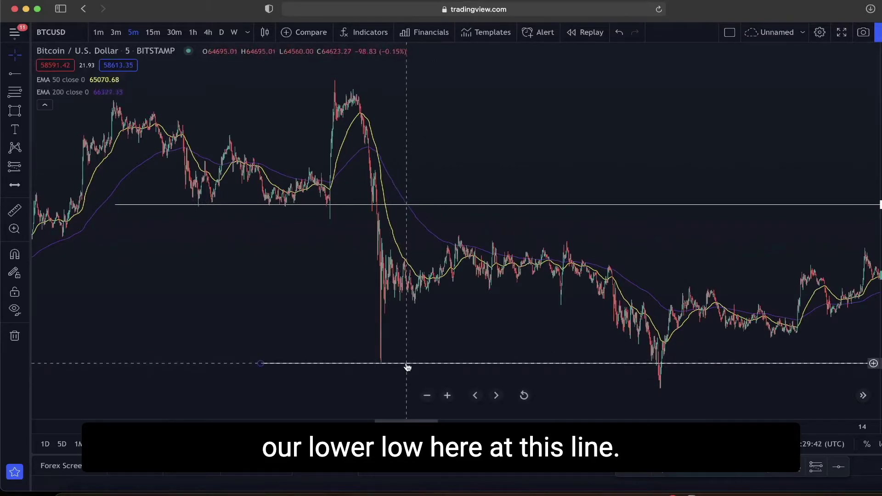
pyautogui.moveTo(407, 367); pyautogui.dragTo(381, 365)
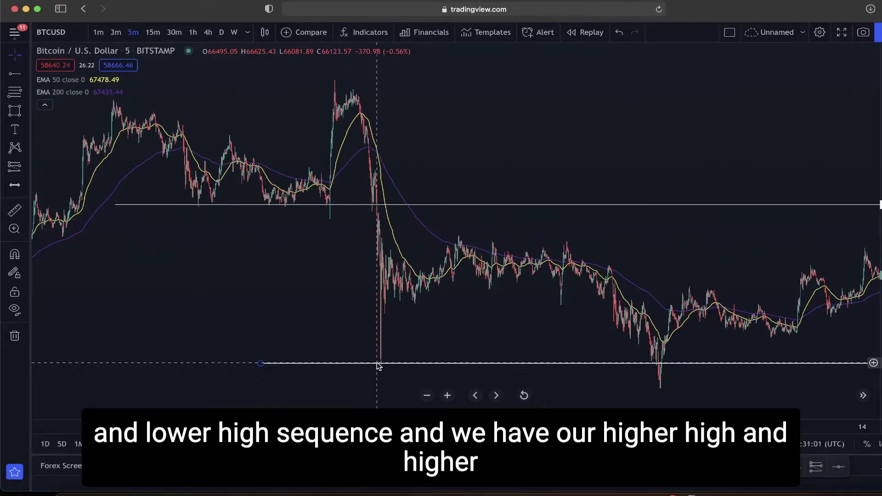
pyautogui.scroll(3, 377, 365)
pyautogui.hscroll(2, 483, 297)
pyautogui.hscroll(-5, 482, 297)
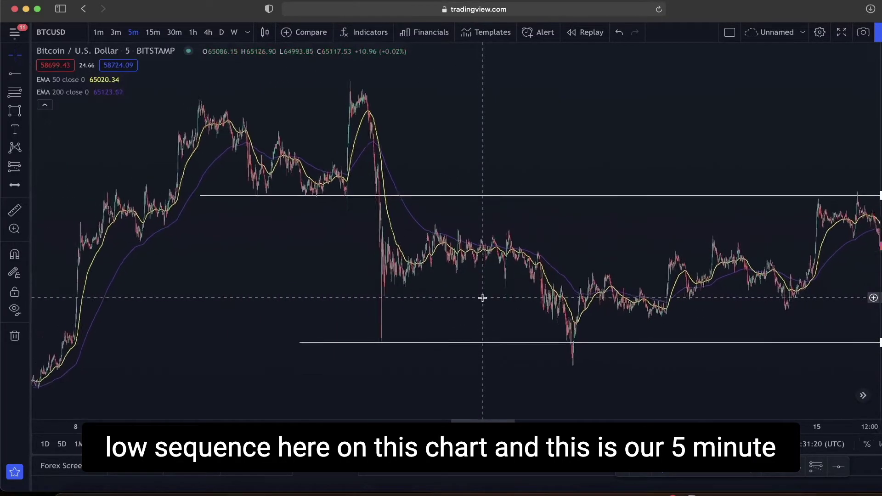
pyautogui.scroll(-1, 482, 298)
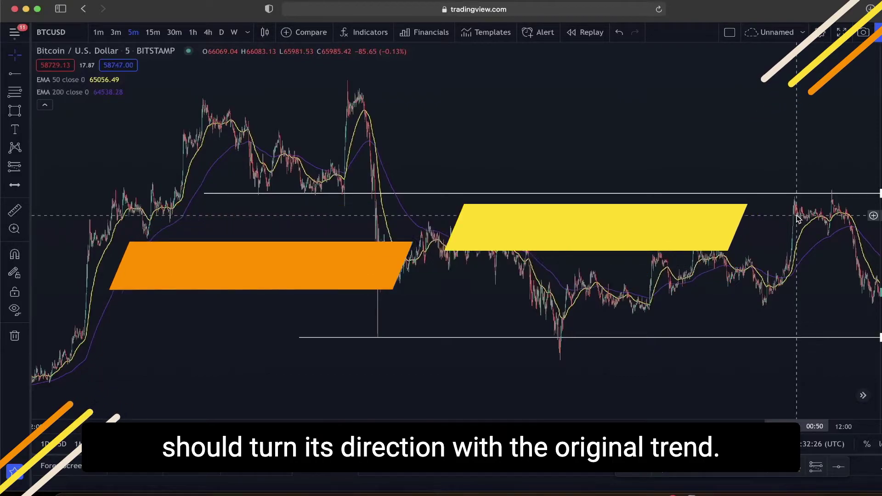
pyautogui.scroll(2, 797, 215)
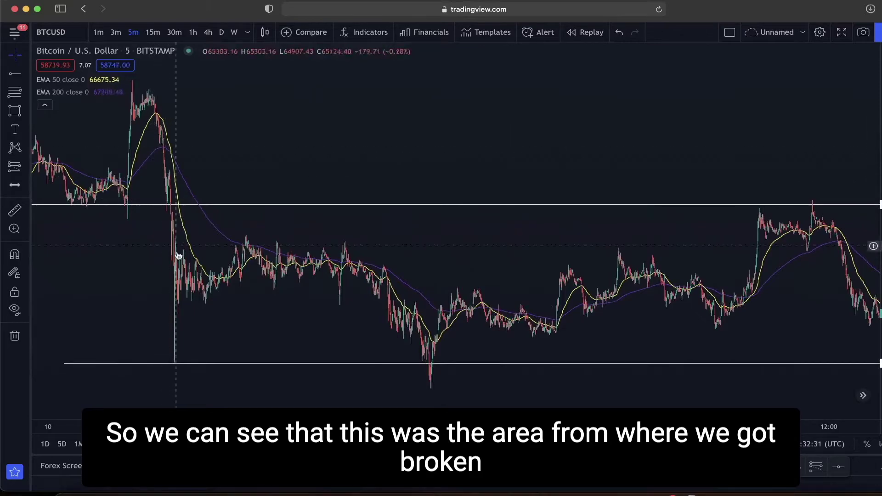
pyautogui.scroll(2, 325, 252)
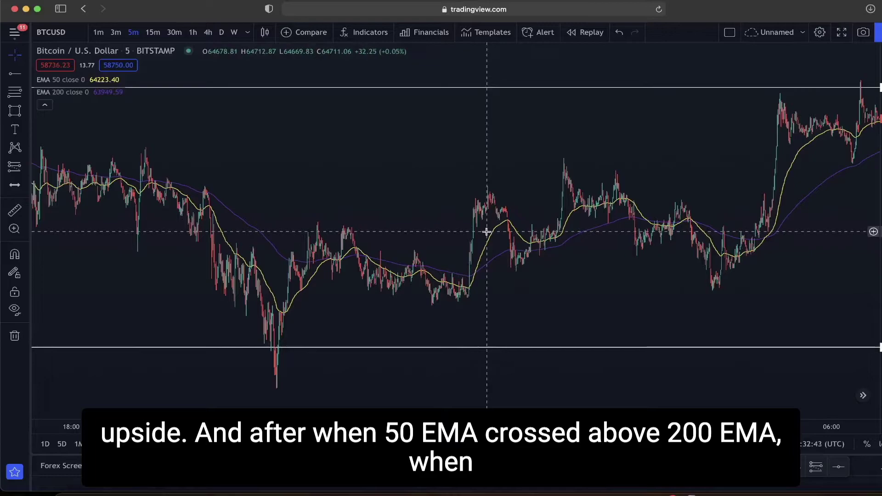
pyautogui.scroll(-3, 607, 230)
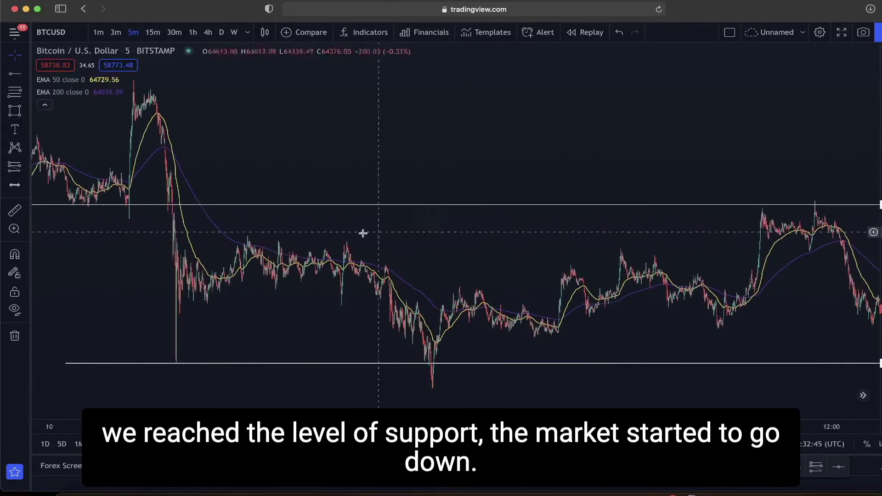
pyautogui.scroll(5, 388, 195)
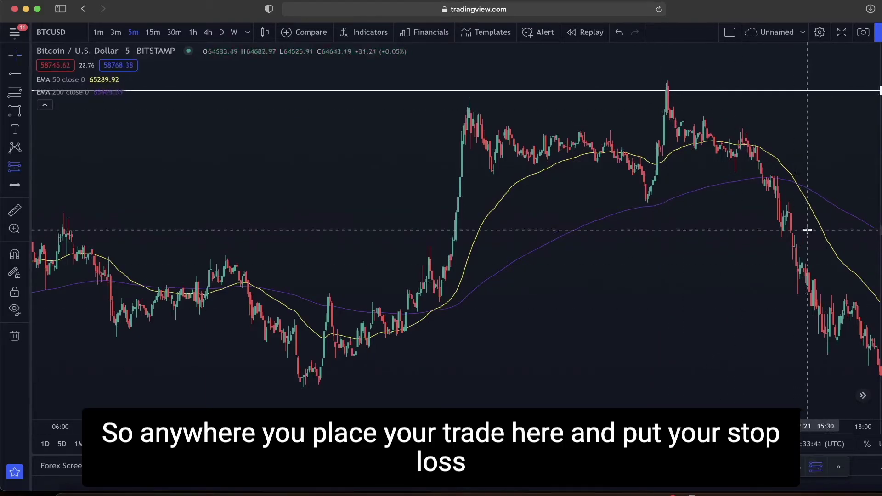
# Place a short position at the entry with its stop loss raised above the recent high.
pyautogui.click(784, 197)
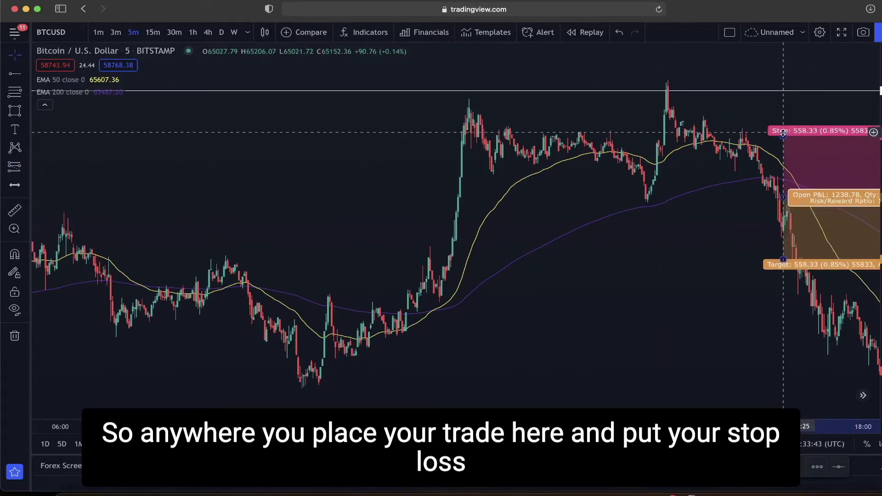
pyautogui.moveTo(784, 133); pyautogui.dragTo(763, 67)
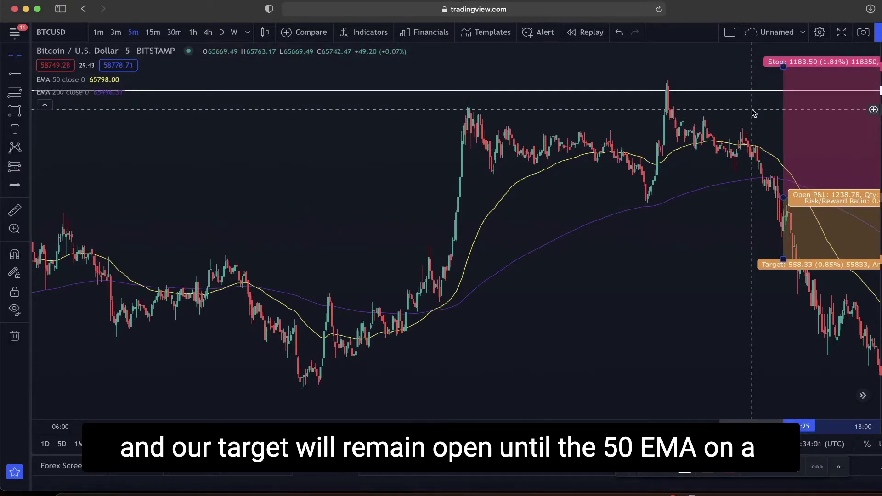
pyautogui.scroll(-3, 754, 113)
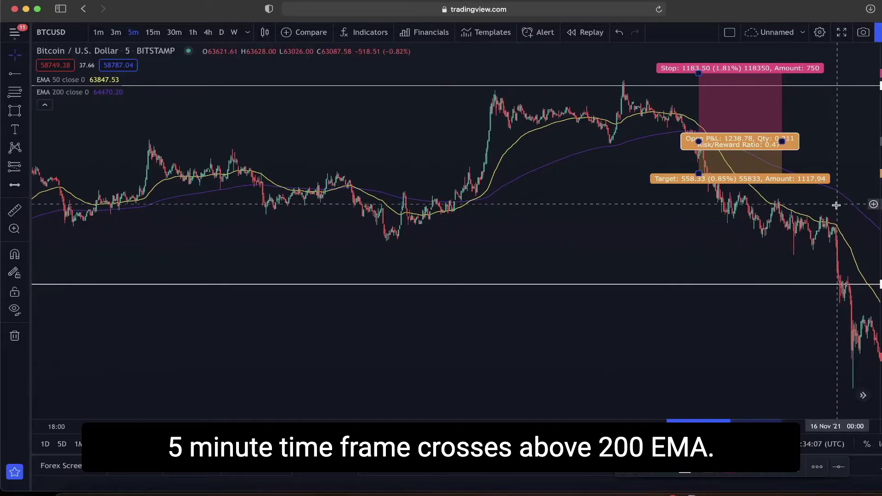
pyautogui.hscroll(5, 836, 205)
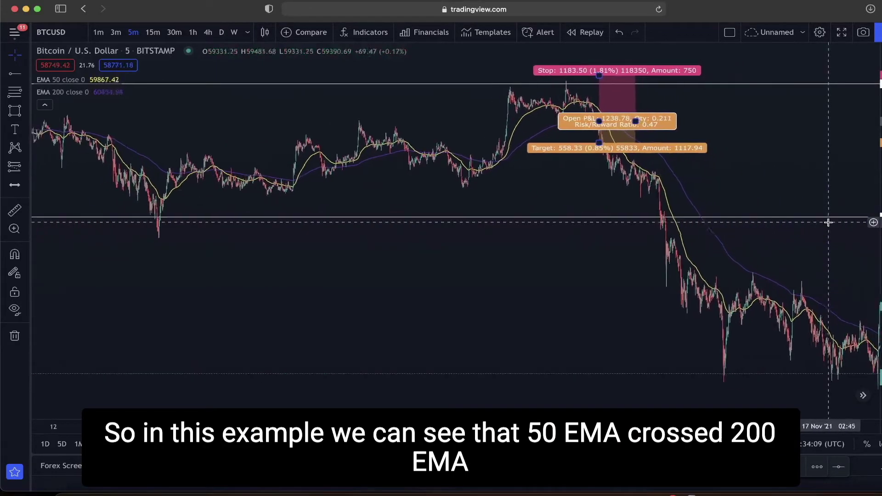
pyautogui.hscroll(3, 829, 222)
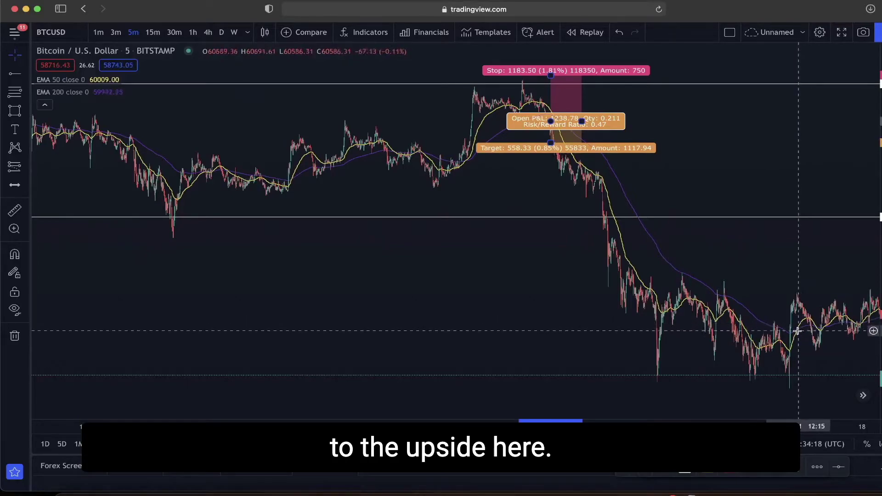
# Lower the target to 8.44% for 4.66 risk/reward and stretch the box forward.
pyautogui.moveTo(551, 144); pyautogui.dragTo(790, 335)
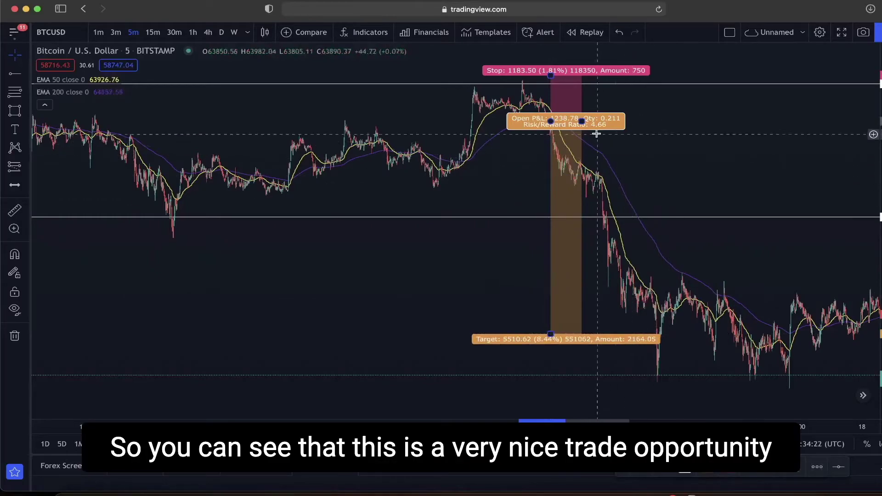
pyautogui.doubleClick(587, 124)
pyautogui.press('Escape')
pyautogui.moveTo(582, 121); pyautogui.dragTo(771, 154)
pyautogui.click(517, 238)
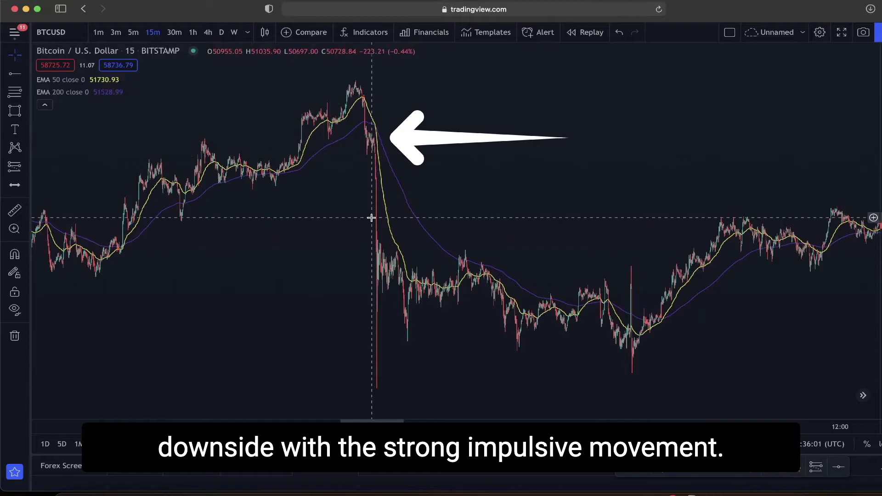
# Mark two horizontal levels: one across the earlier range, one at the lower low.
pyautogui.click(128, 195)
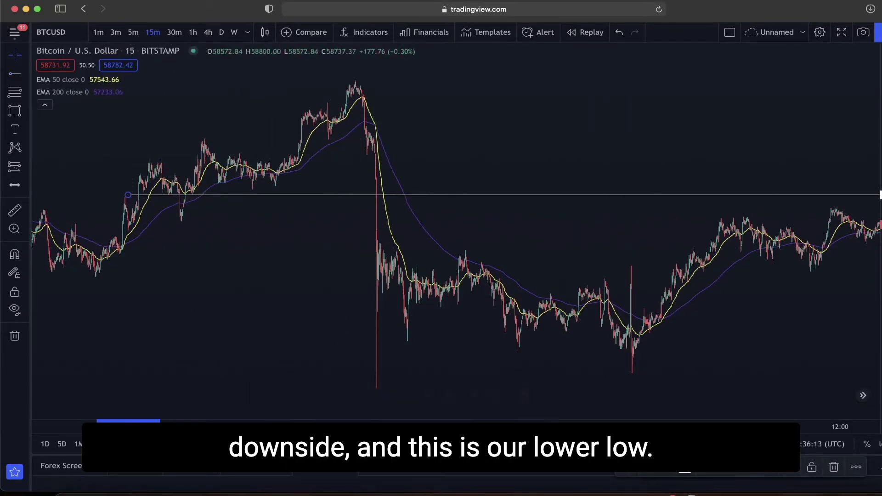
pyautogui.click(244, 388)
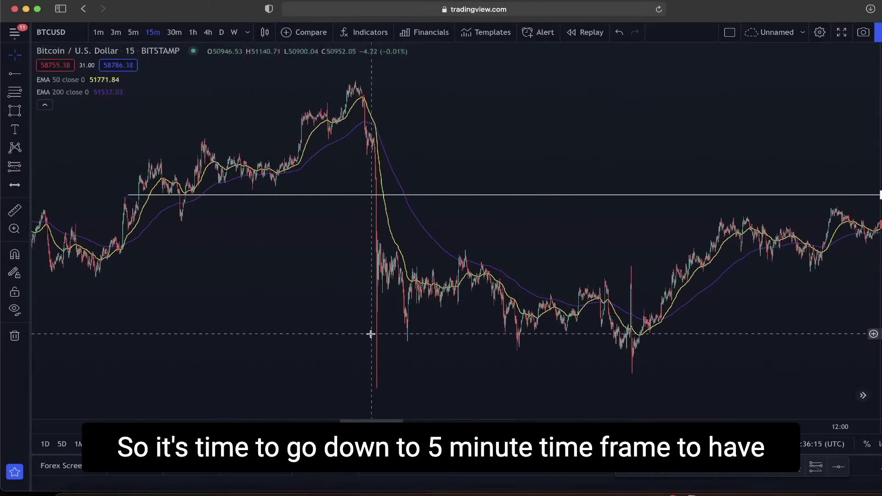
pyautogui.click(201, 385)
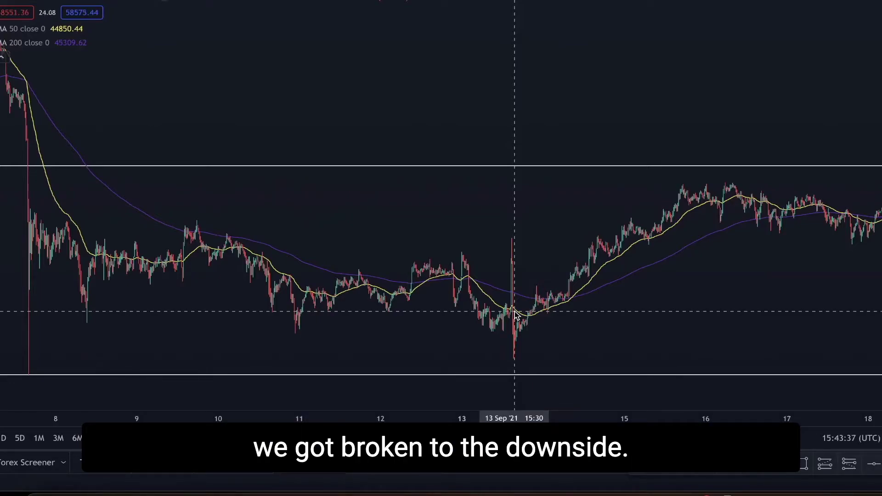
pyautogui.hscroll(3, 543, 312)
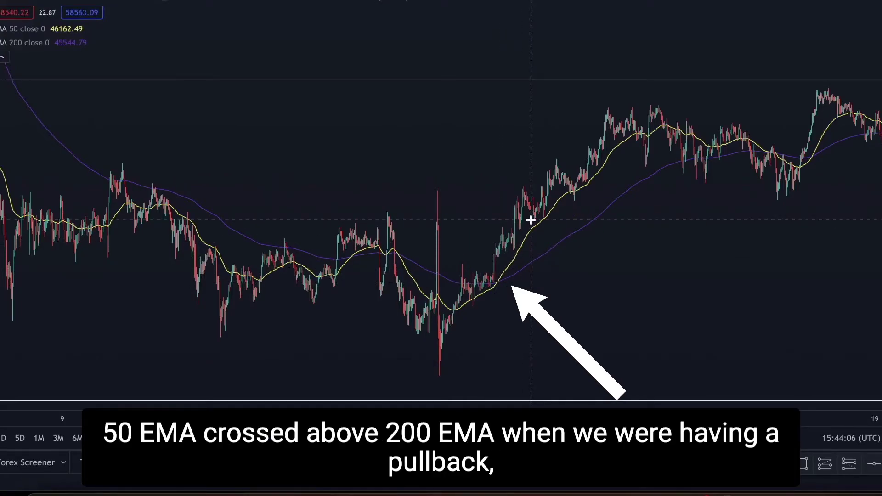
pyautogui.hscroll(10, 567, 197)
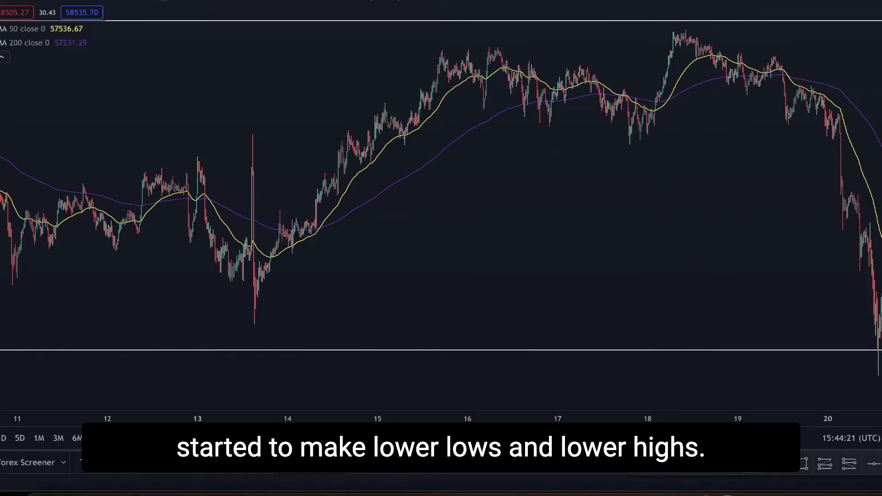
# Mark the 19 Sep peak with three short horizontal lines and a freehand loop.
pyautogui.moveTo(723, 92); pyautogui.dragTo(757, 93)
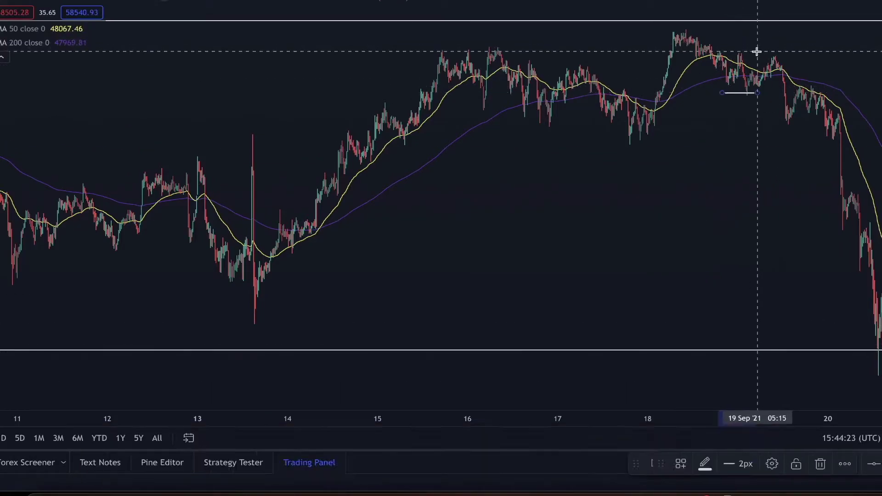
pyautogui.moveTo(762, 51); pyautogui.dragTo(800, 51)
pyautogui.moveTo(775, 118)
pyautogui.mouseDown()
pyautogui.moveTo(810, 117)
pyautogui.moveTo(832, 86)
pyautogui.mouseUp()
pyautogui.moveTo(790, 64)
pyautogui.mouseDown()
pyautogui.moveTo(804, 62)
pyautogui.moveTo(793, 55)
pyautogui.mouseUp()
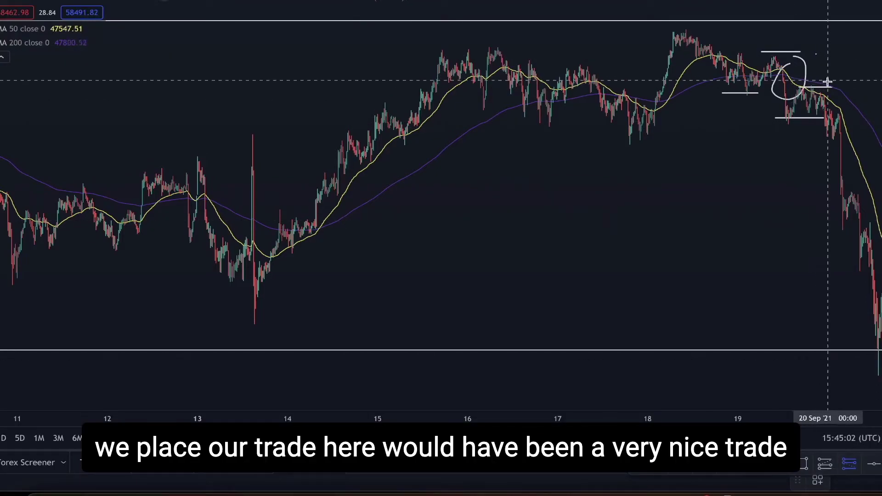
# Short at the circled peak: 2.67% stop, 10.35% target at 4940.63, box to the right edge.
pyautogui.click(803, 89)
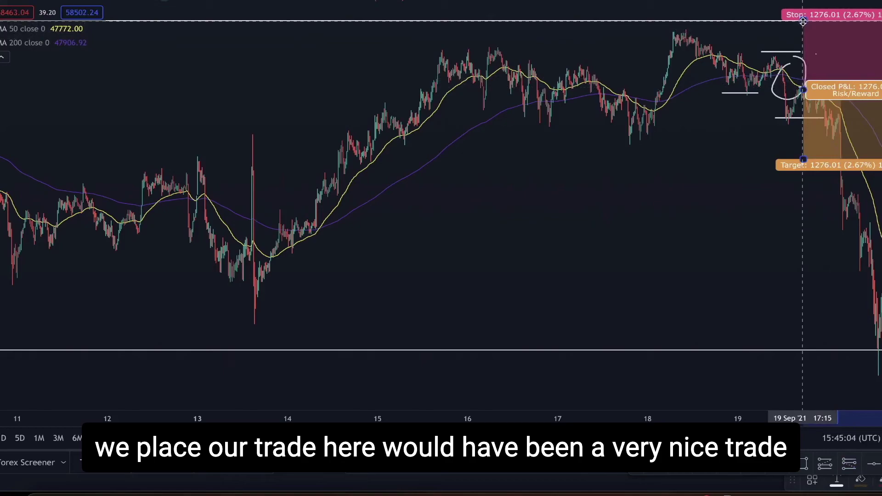
pyautogui.hscroll(5, 758, 157)
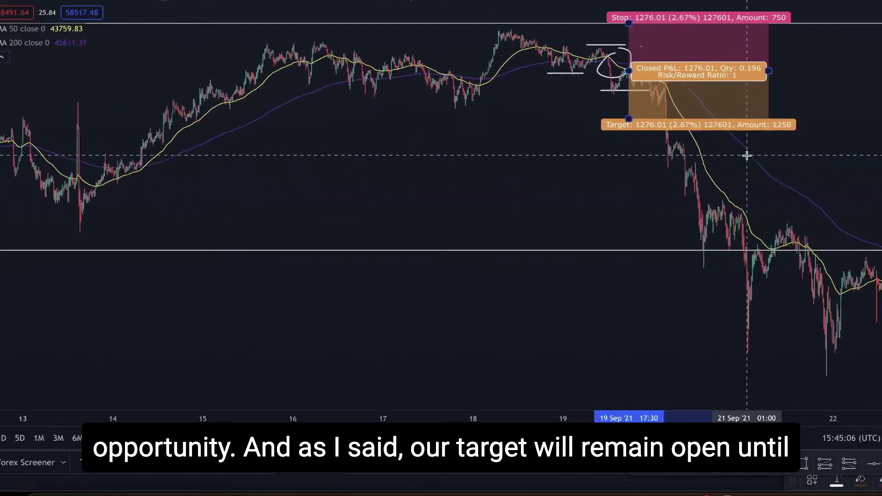
pyautogui.moveTo(610, 120); pyautogui.dragTo(780, 237)
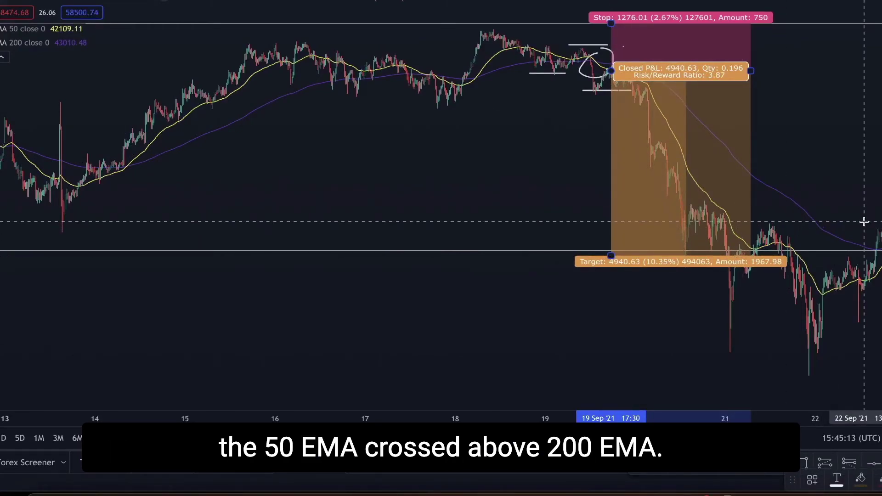
pyautogui.hscroll(1, 864, 222)
pyautogui.moveTo(724, 70); pyautogui.dragTo(878, 128)
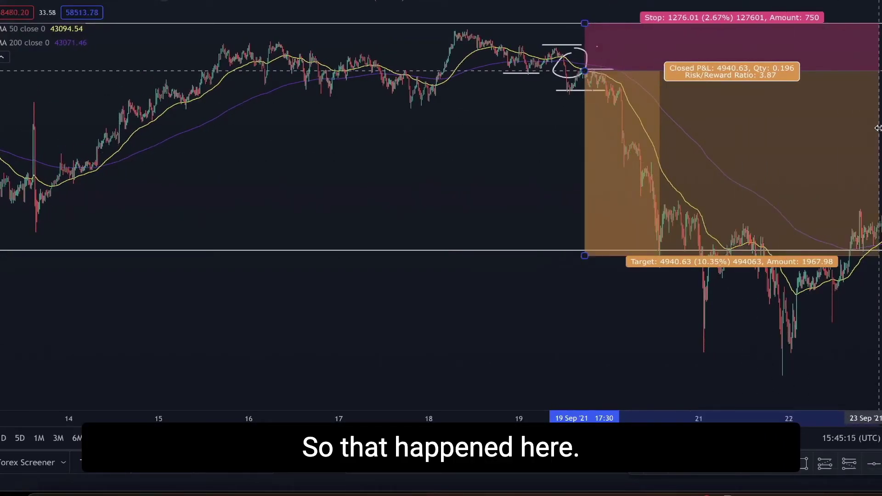